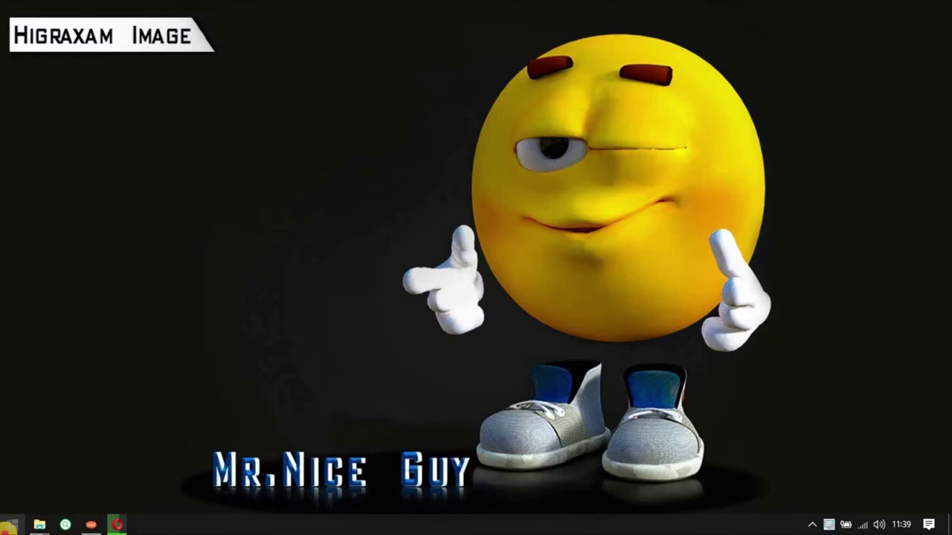
Launch Adobe Photoshop 2021 from the Start menu, refreshing the desktop, and maximize its window
left_click(12, 524)
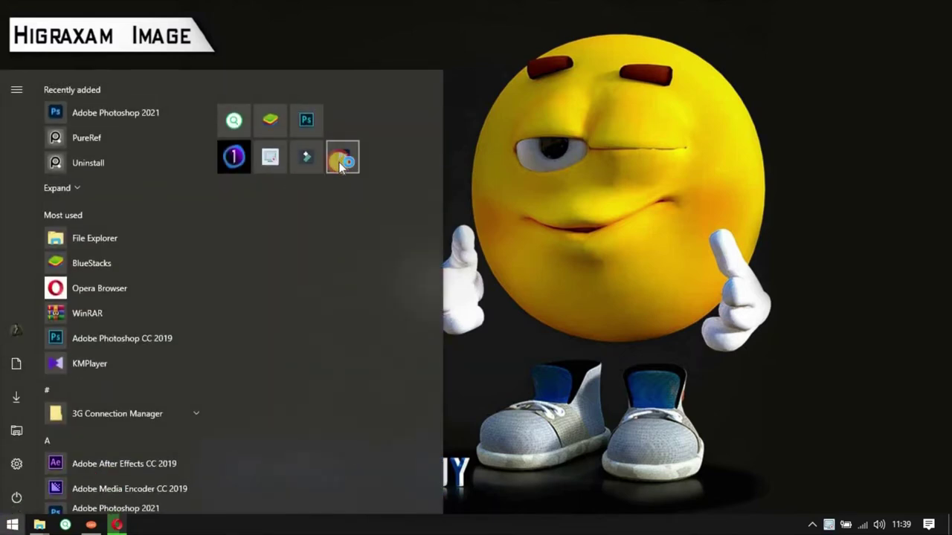
left_click(340, 159)
right_click(145, 222)
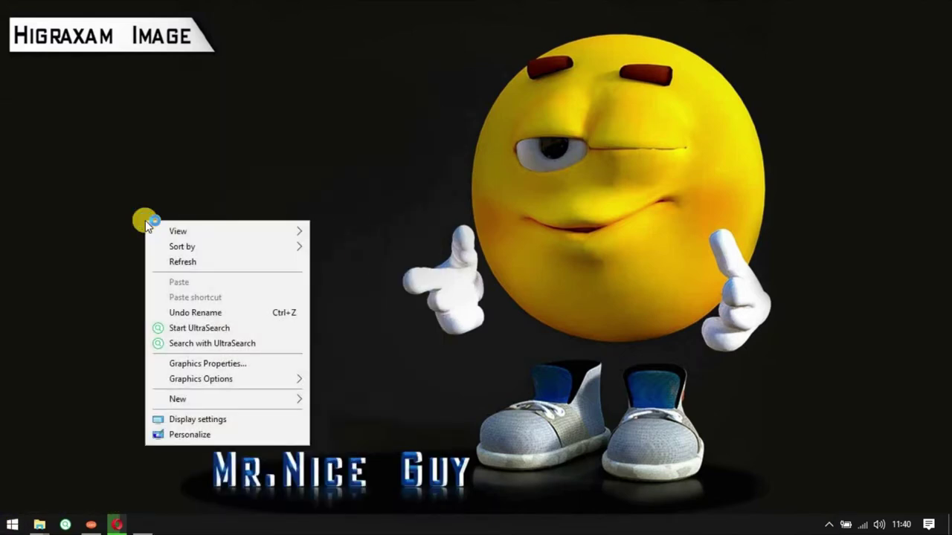
left_click(183, 261)
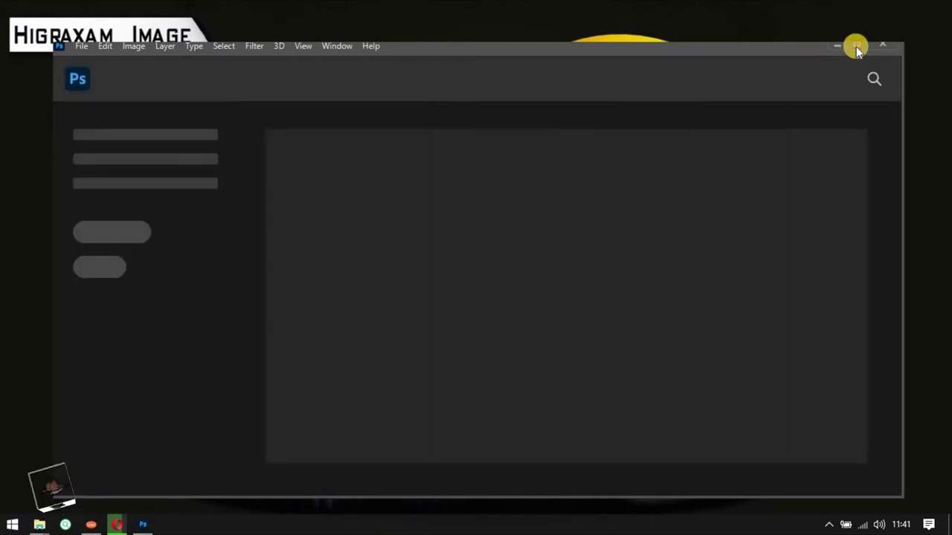
left_click(856, 46)
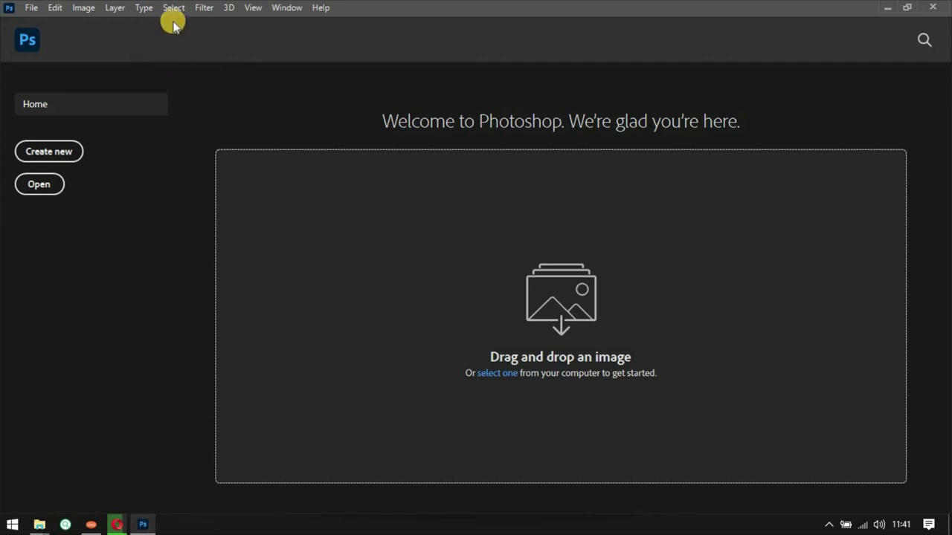
Run the fx_box-installer script from Oil Paint Filter's fx box v1_2 01_installation folder
left_click(31, 9)
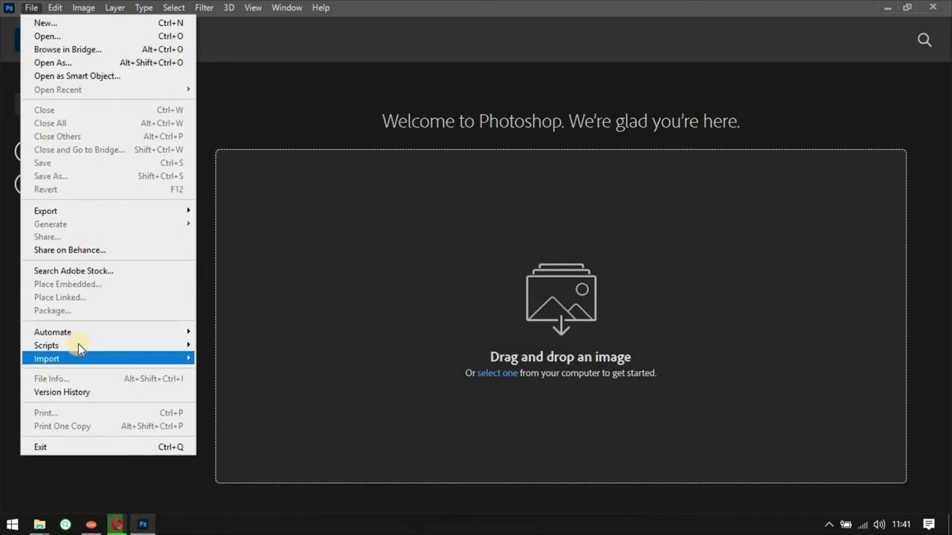
mouse_move(46, 345)
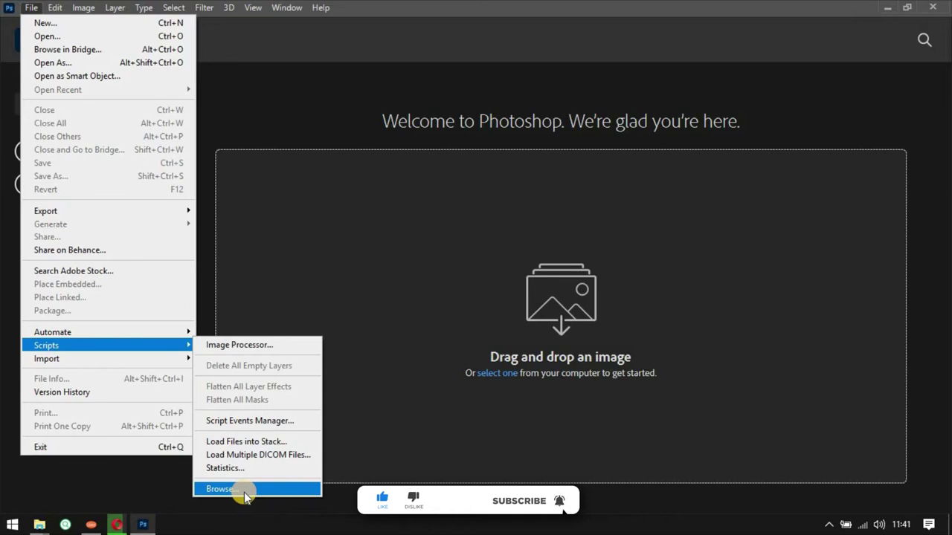
left_click(244, 492)
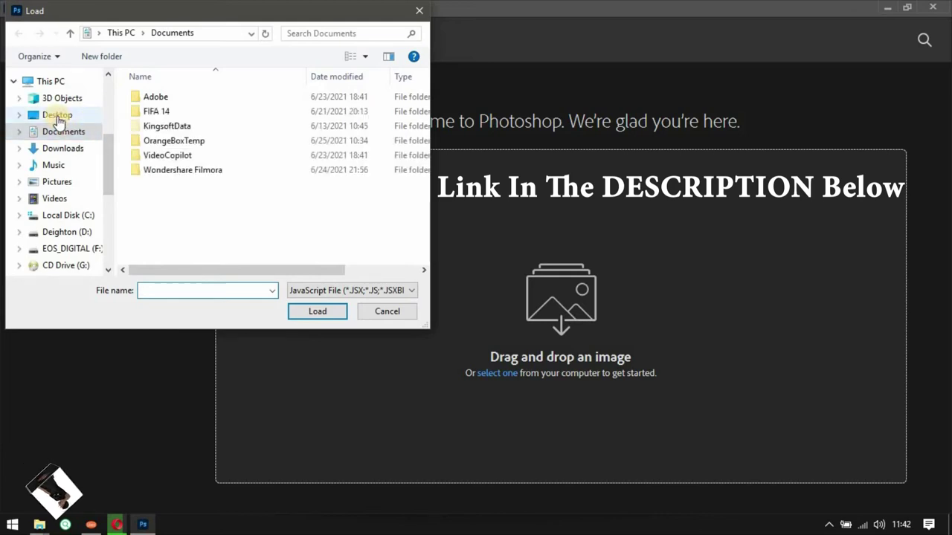
left_click(57, 116)
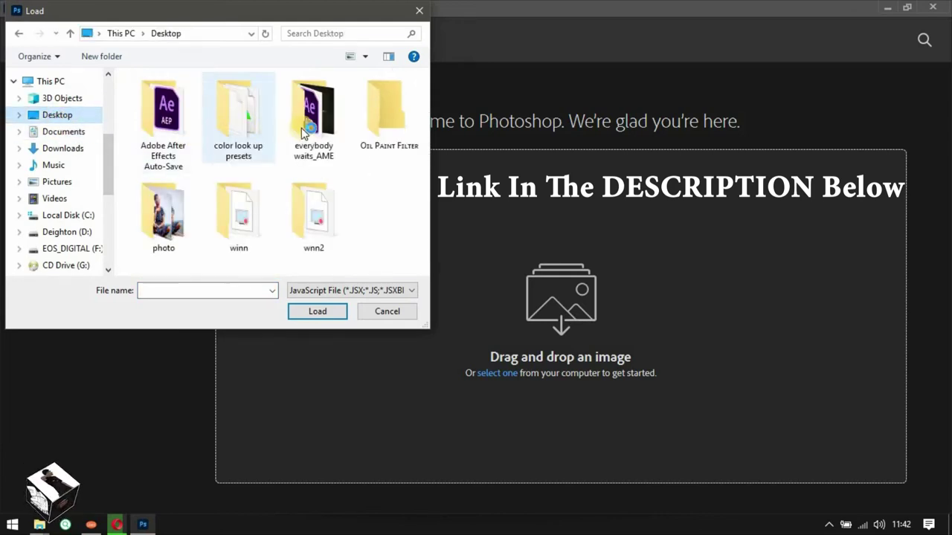
double_click(376, 121)
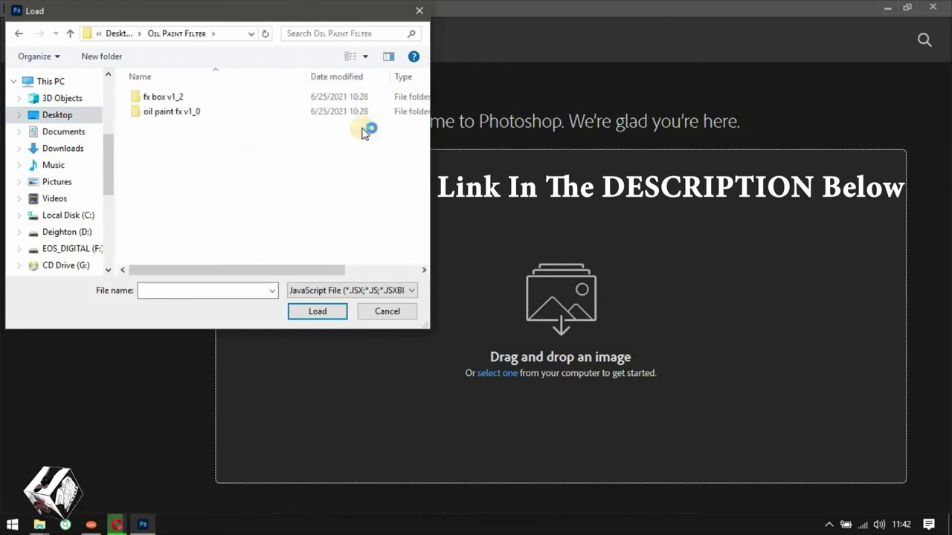
double_click(168, 99)
double_click(183, 102)
double_click(163, 97)
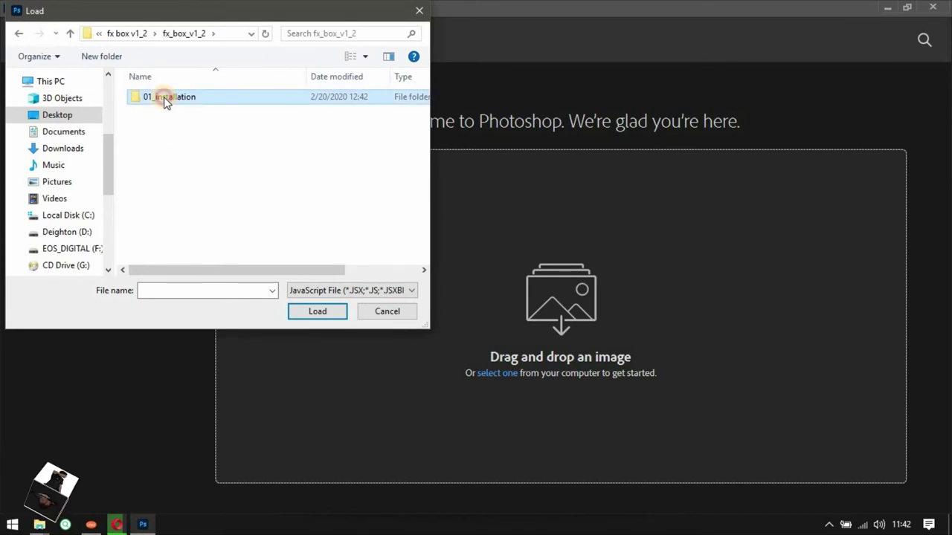
left_click(172, 113)
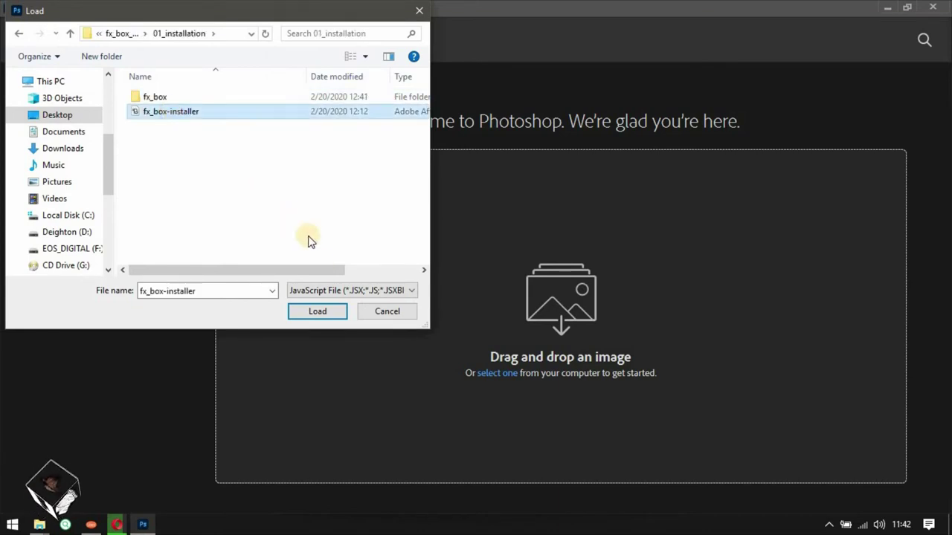
left_click(317, 312)
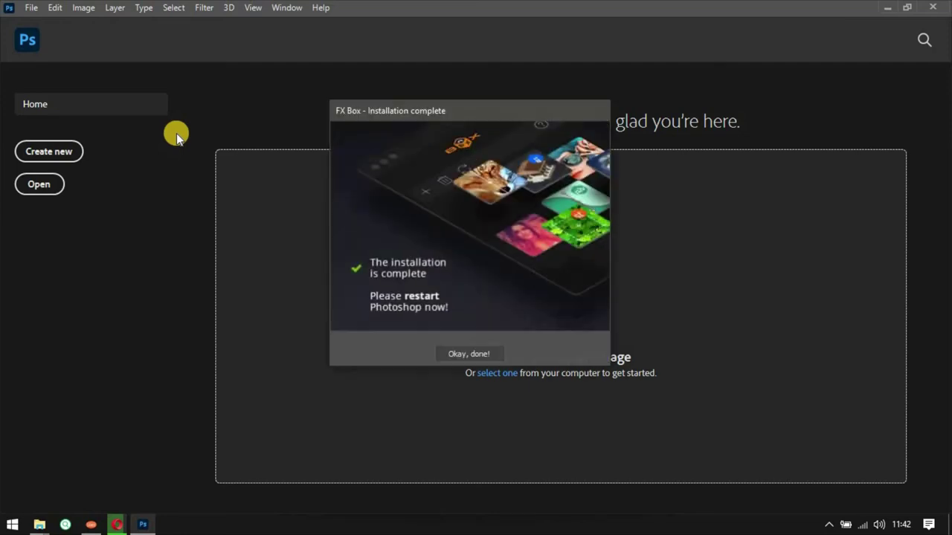
Dismiss the installation-complete message, exit Photoshop via File > Exit, and relaunch it
left_click(473, 355)
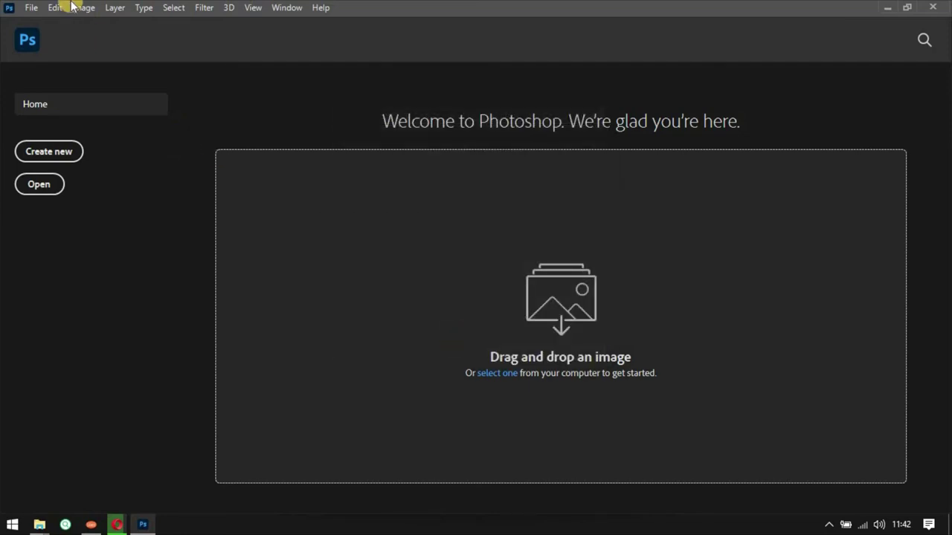
left_click(34, 8)
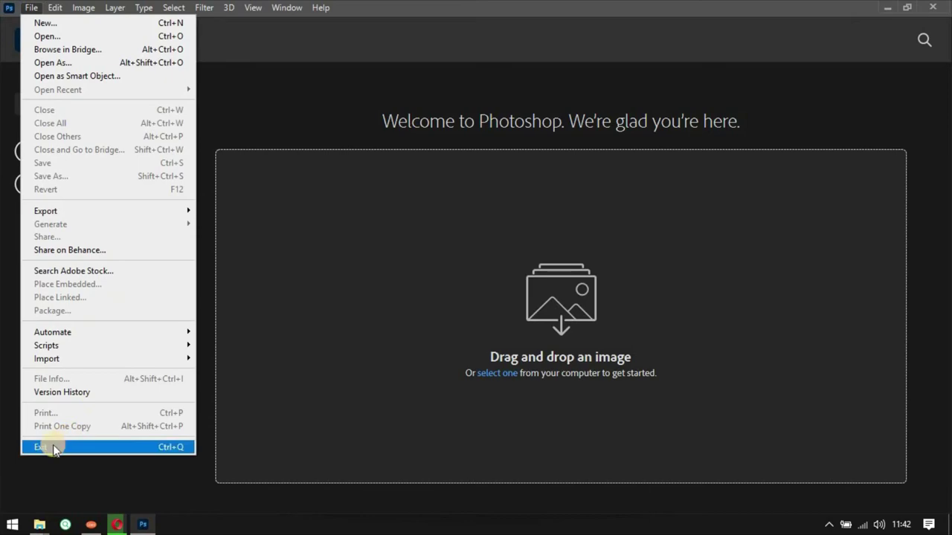
left_click(53, 445)
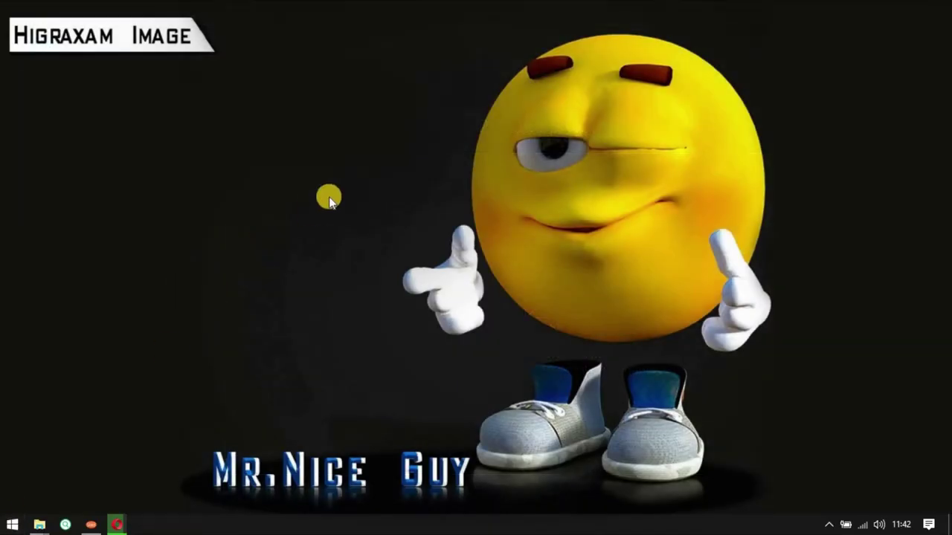
key("super")
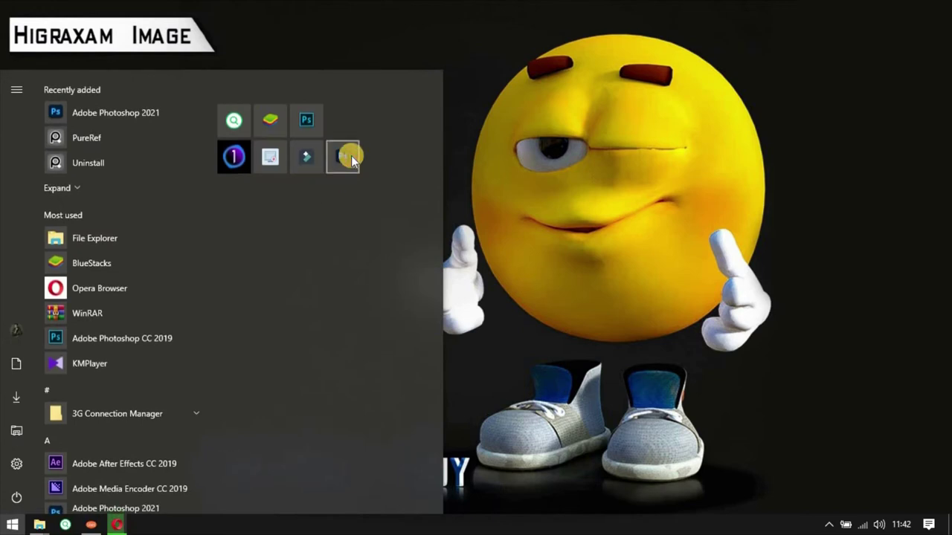
left_click(352, 159)
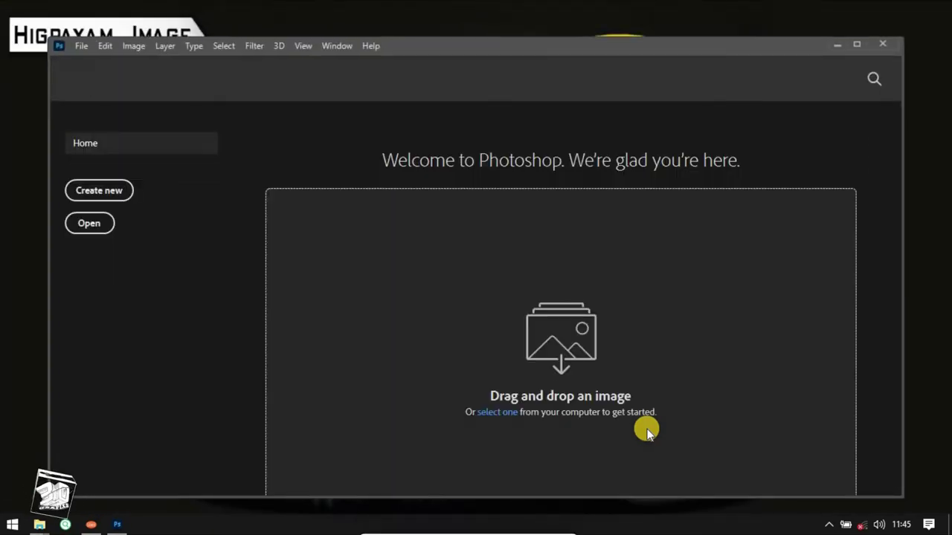
Maximize Photoshop and drag _MG_0285 from the joy folder into Photoshop to open it
left_click(854, 46)
mouse_move(39, 525)
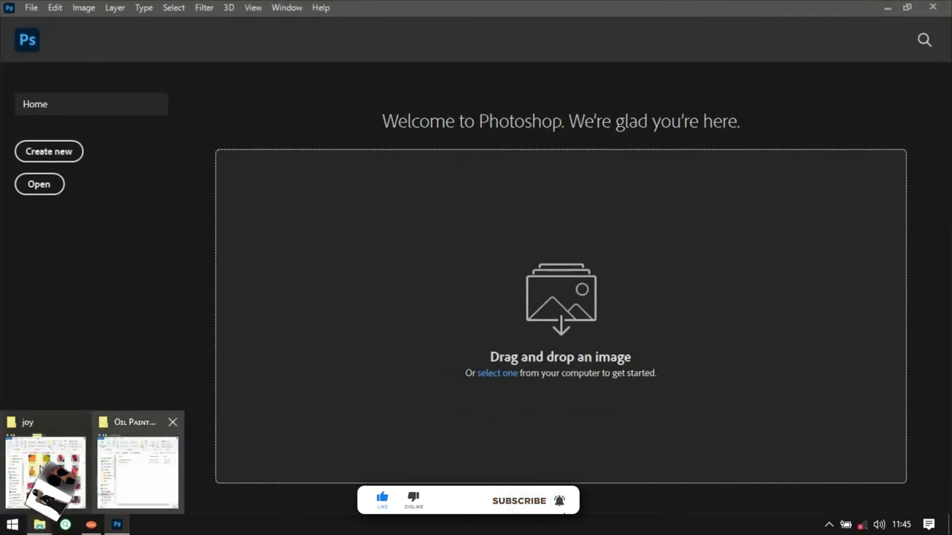
left_click(45, 469)
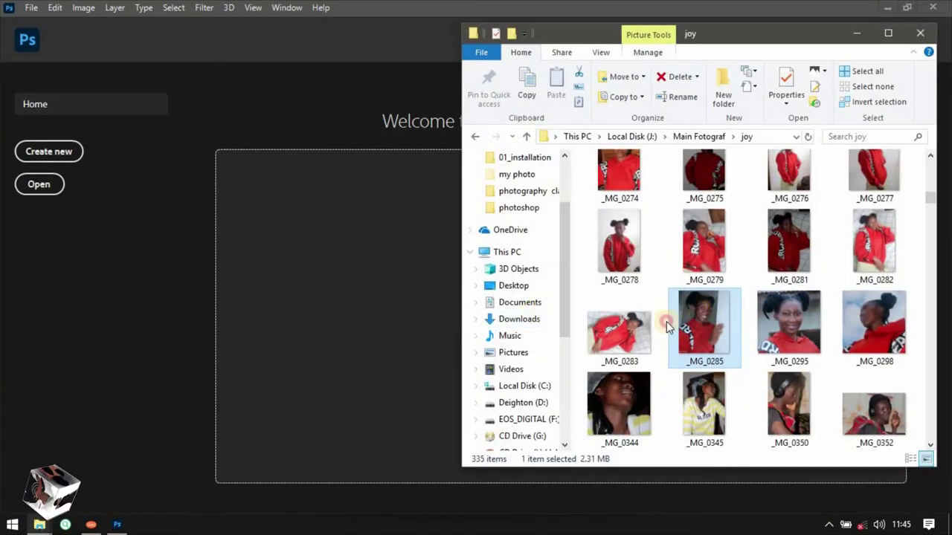
left_click_drag(667, 327, 321, 322)
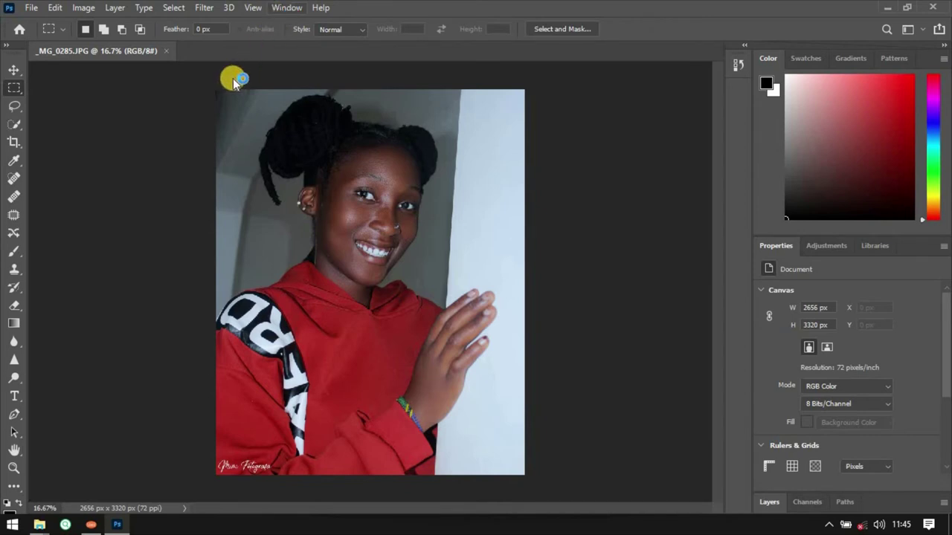
Open the FX Box panel from Window > Extensions (legacy)
left_click(285, 9)
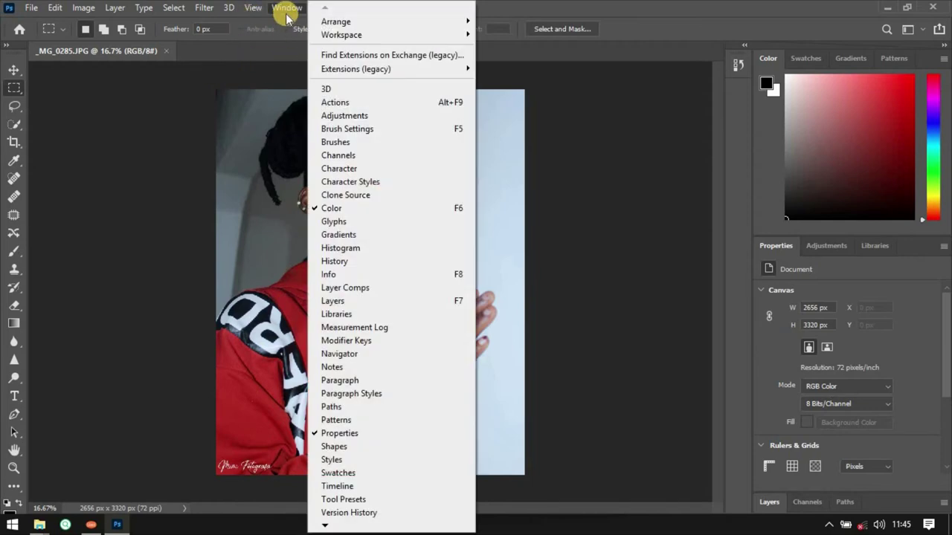
mouse_move(355, 68)
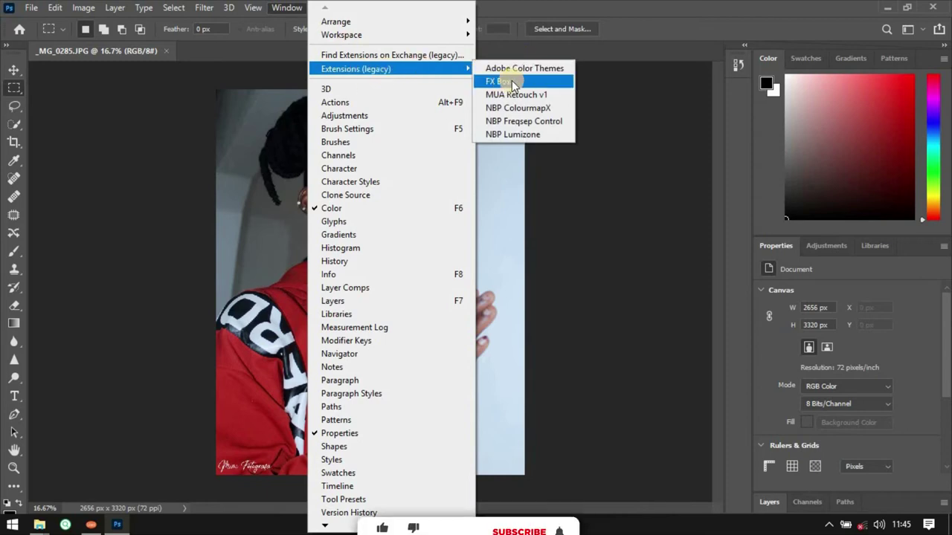
left_click(513, 83)
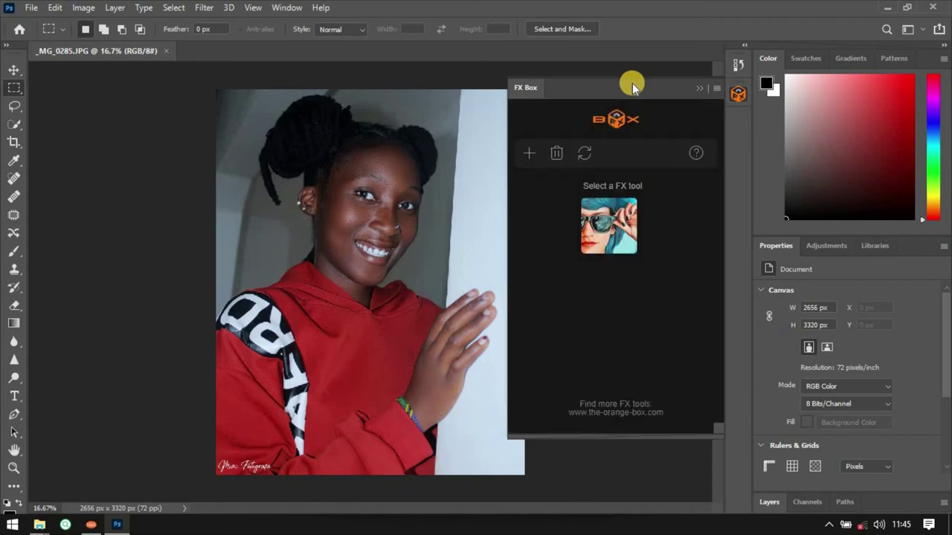
Start adding an FX tool to FX Box and browse the Desktop for the Oil Paint Filter folder
left_click(531, 155)
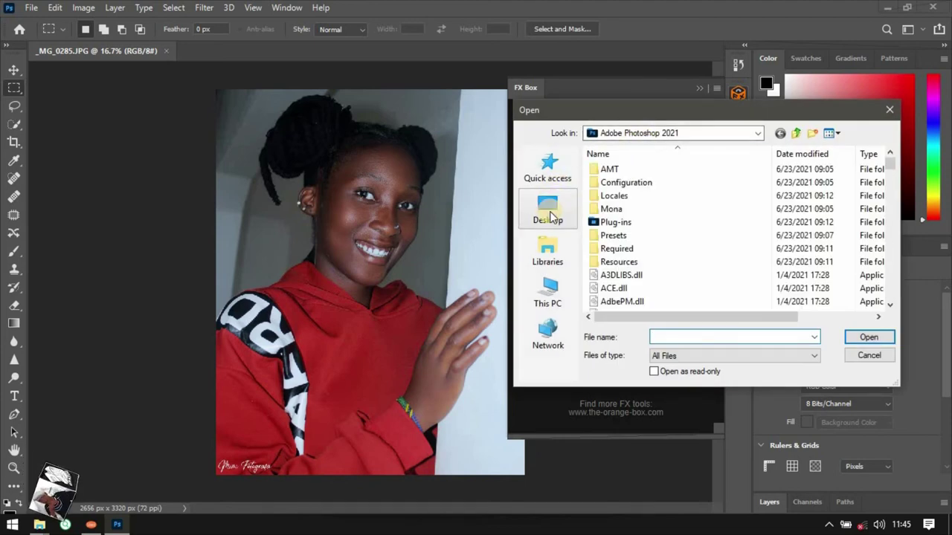
left_click(548, 213)
left_click(667, 230)
scroll(667, 230, "down", 2)
scroll(669, 235, "down", 2)
scroll(668, 235, "up", 2)
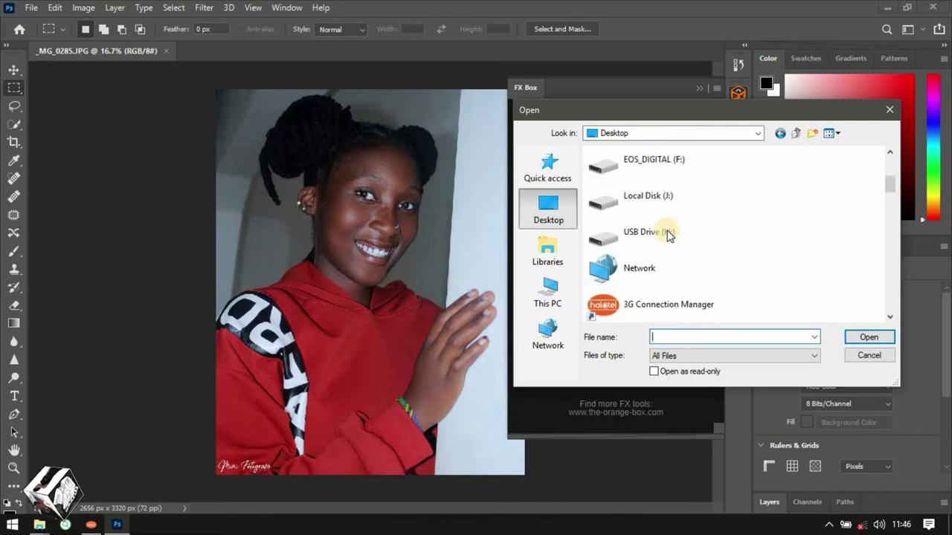
scroll(669, 234, "up", 2)
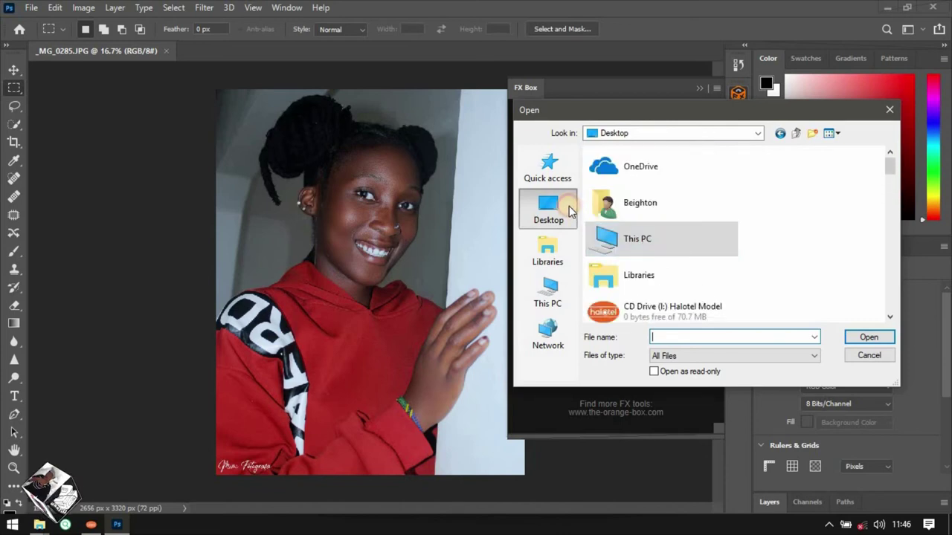
scroll(690, 214, "down", 2)
scroll(689, 214, "down", 2)
scroll(690, 215, "down", 1)
scroll(692, 216, "up", 1)
Load X-Free-Oil-Paint-FX_installer from oil paint fx v1_0 > free_oil_paint_fx_v1_0 > 01_install
double_click(651, 255)
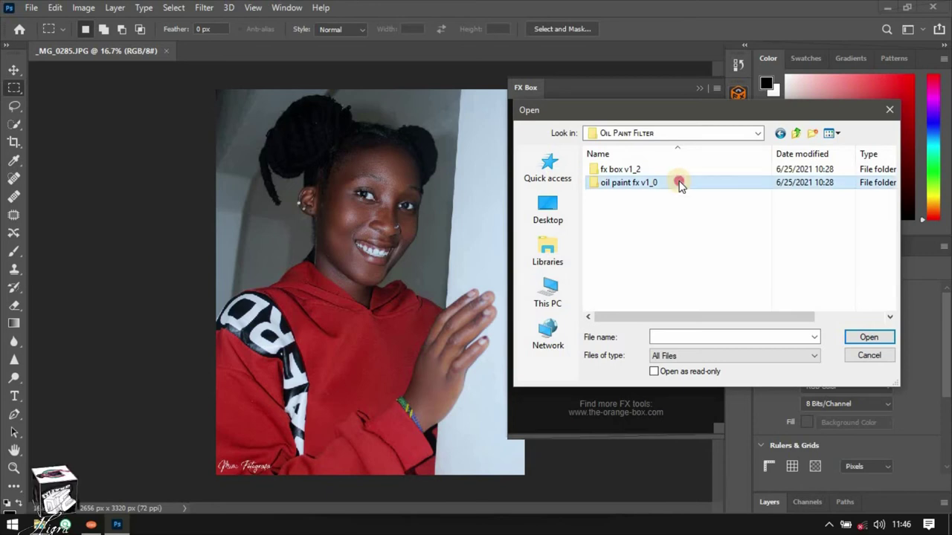
double_click(680, 183)
double_click(644, 172)
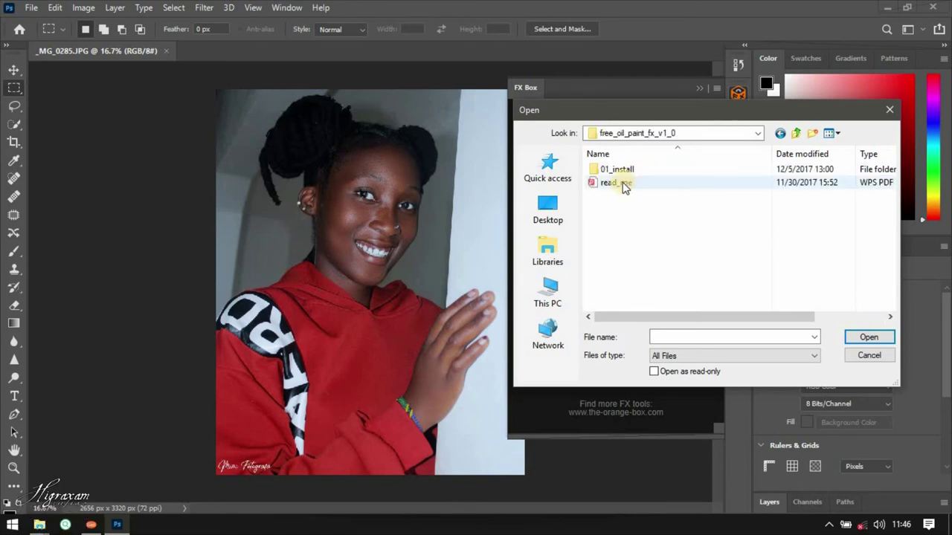
double_click(622, 168)
left_click(631, 184)
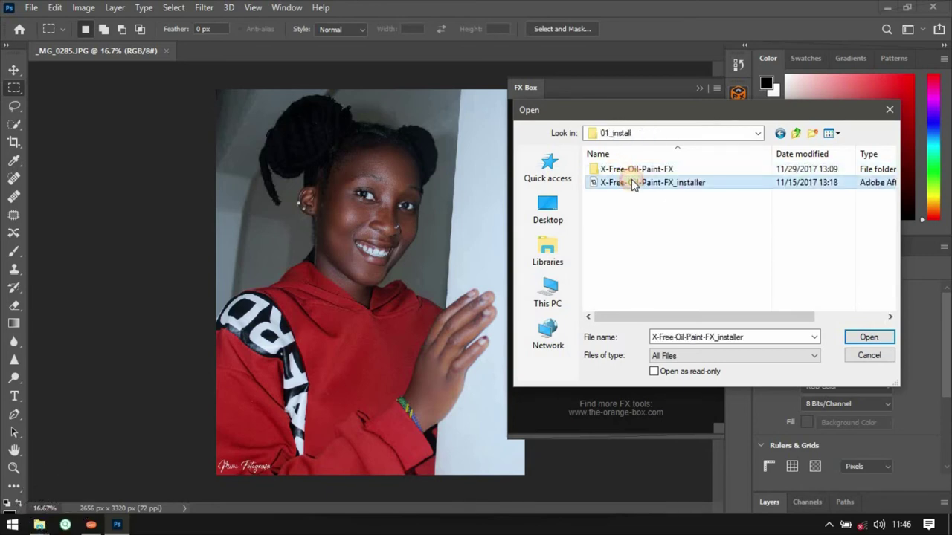
left_click(862, 338)
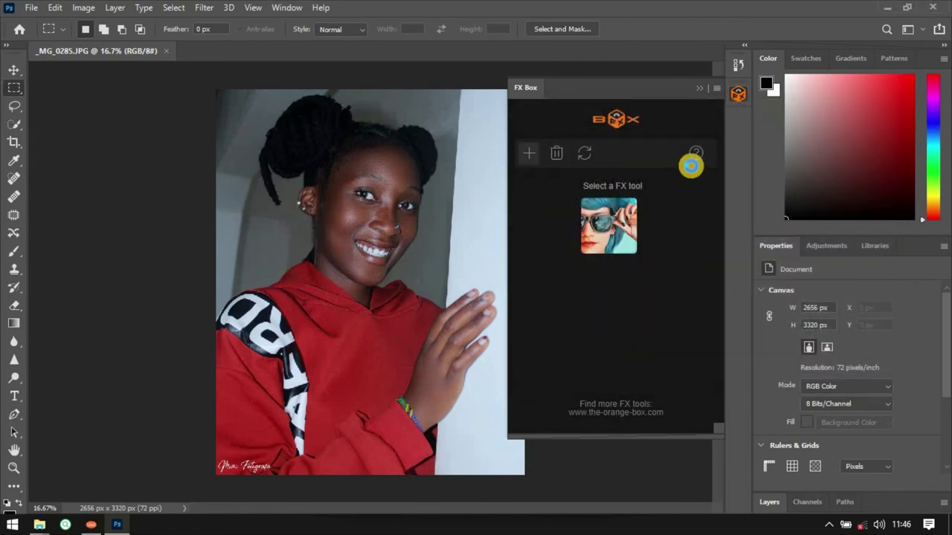
Dismiss the alert, duplicate the Background layer, and run Free Oil Paint FX on the copy
left_click(578, 315)
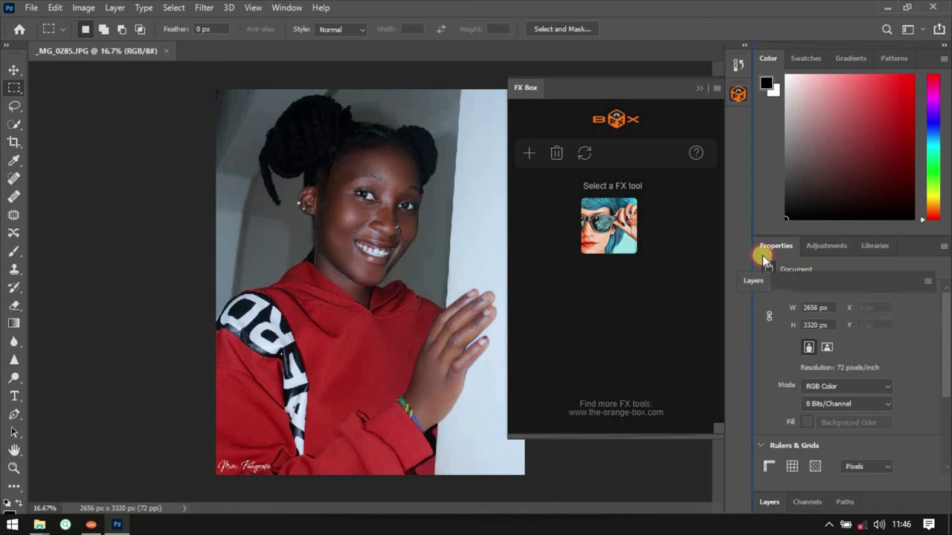
left_click_drag(770, 503, 769, 245)
left_click_drag(803, 331, 910, 406)
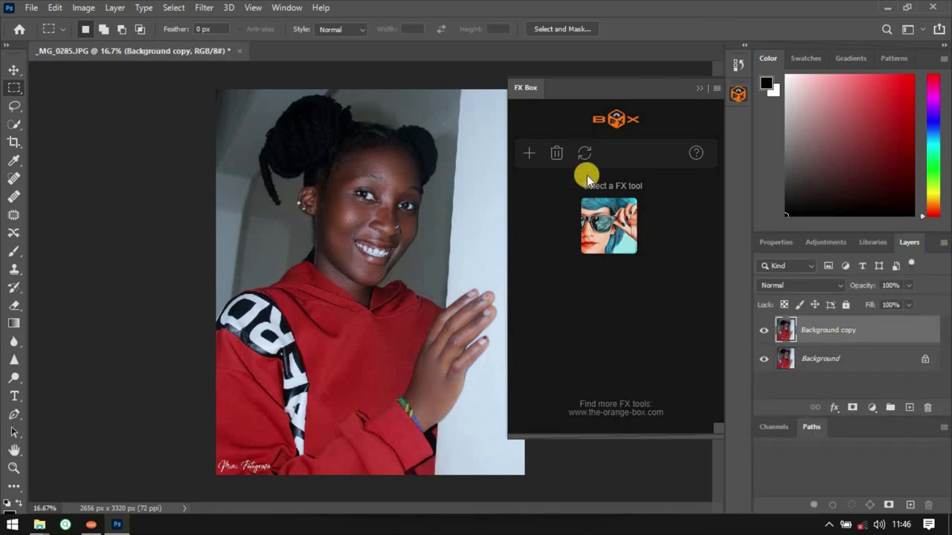
left_click(601, 214)
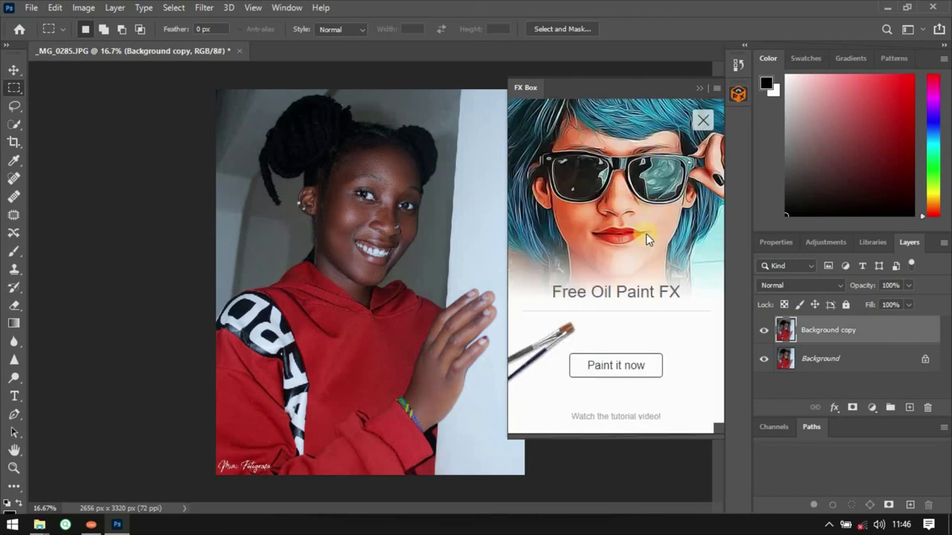
left_click(601, 365)
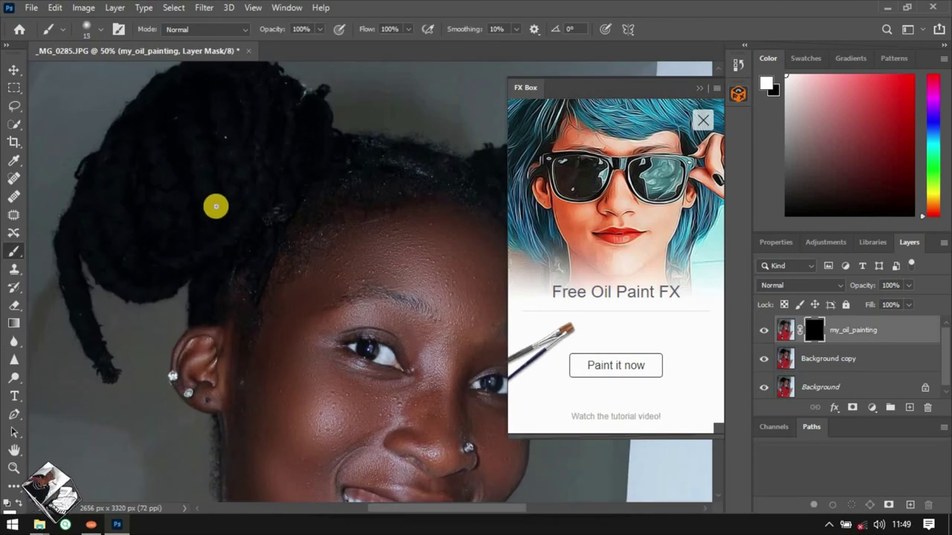
With a size 200 brush, paint the mask over the top, left side and right bun of the hair
key("bracketright")
key("bracketright")
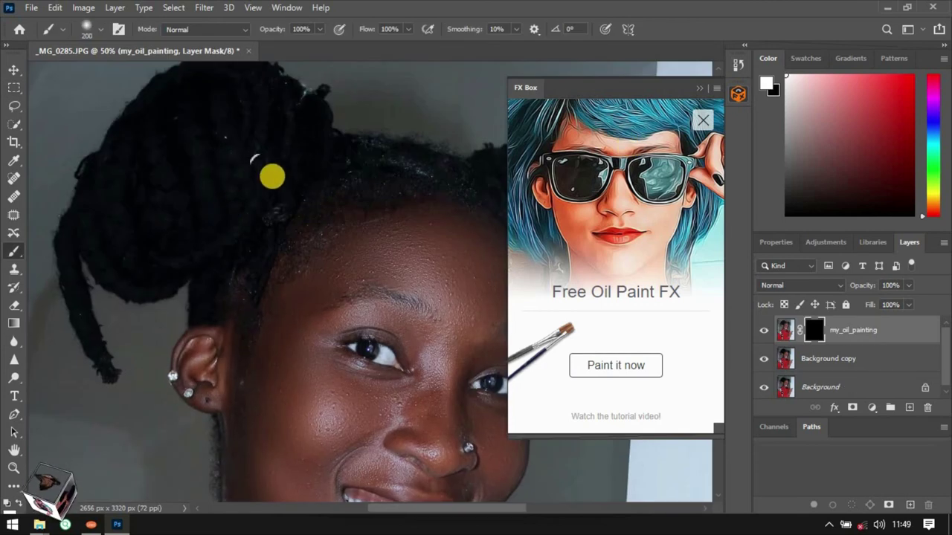
left_click_drag(174, 210, 224, 141)
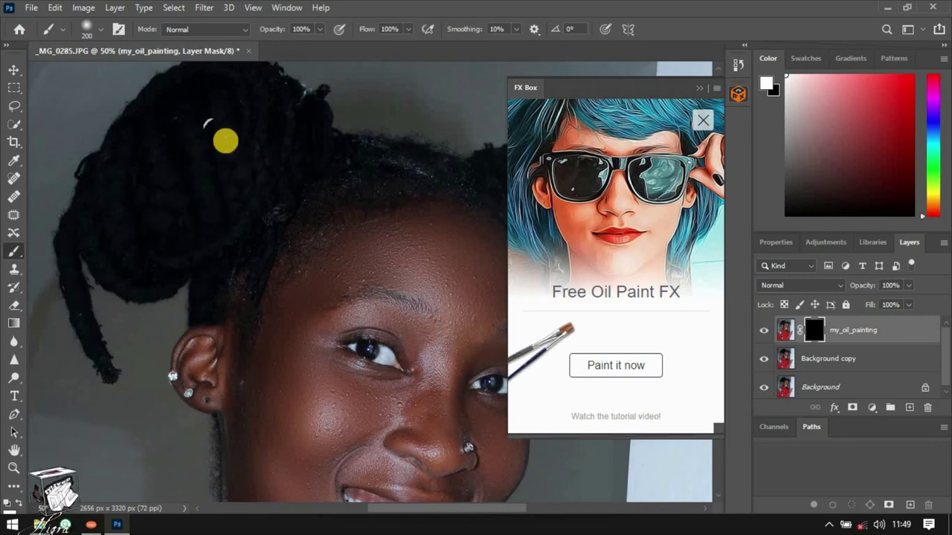
mouse_move(227, 149)
left_mouse_down()
mouse_move(167, 162)
mouse_move(269, 134)
mouse_move(189, 216)
mouse_move(181, 187)
mouse_move(102, 257)
mouse_move(123, 187)
mouse_move(68, 276)
mouse_move(90, 357)
mouse_move(81, 319)
mouse_move(134, 146)
mouse_move(245, 122)
left_mouse_up()
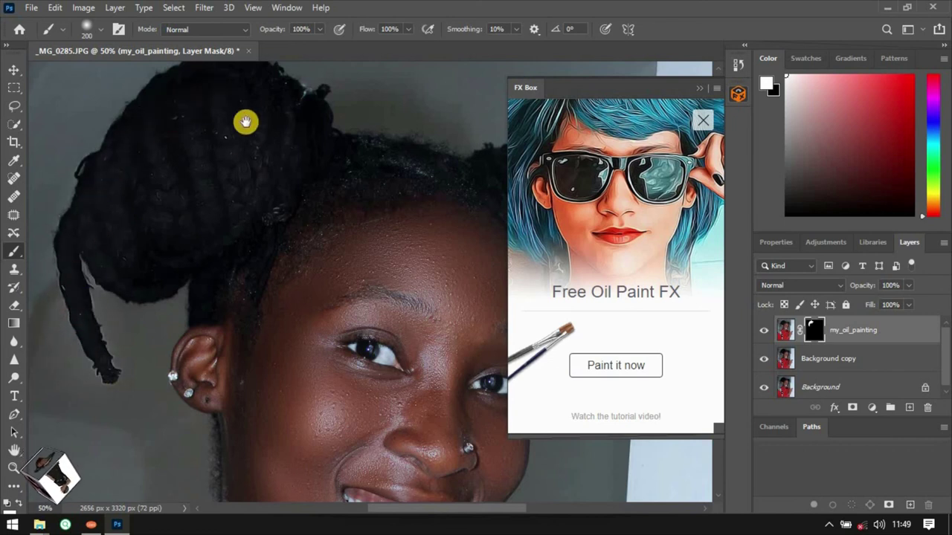
scroll(230, 183, "up", 3)
mouse_move(229, 183)
left_mouse_down()
mouse_move(170, 154)
mouse_move(275, 189)
mouse_move(263, 142)
mouse_move(168, 142)
left_mouse_up()
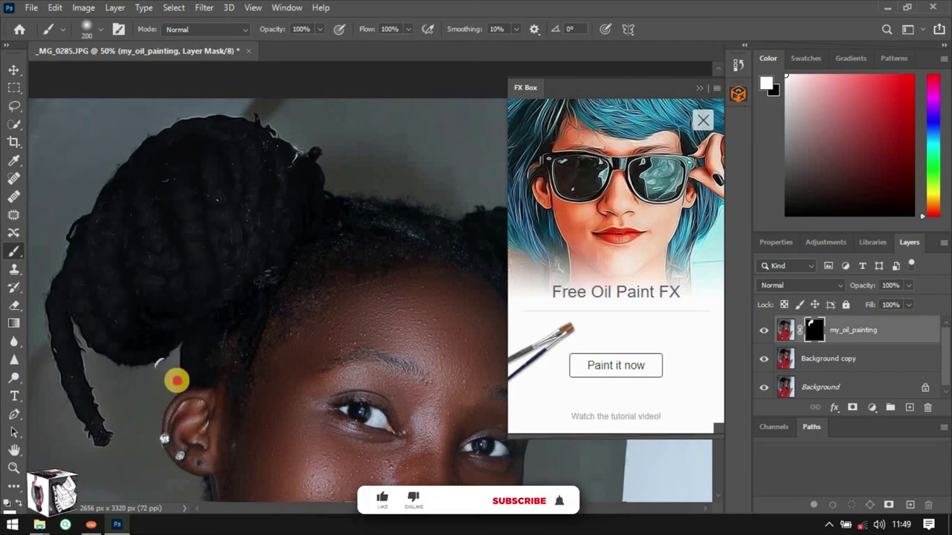
mouse_move(270, 280)
left_mouse_down()
mouse_move(302, 246)
mouse_move(197, 215)
left_mouse_up()
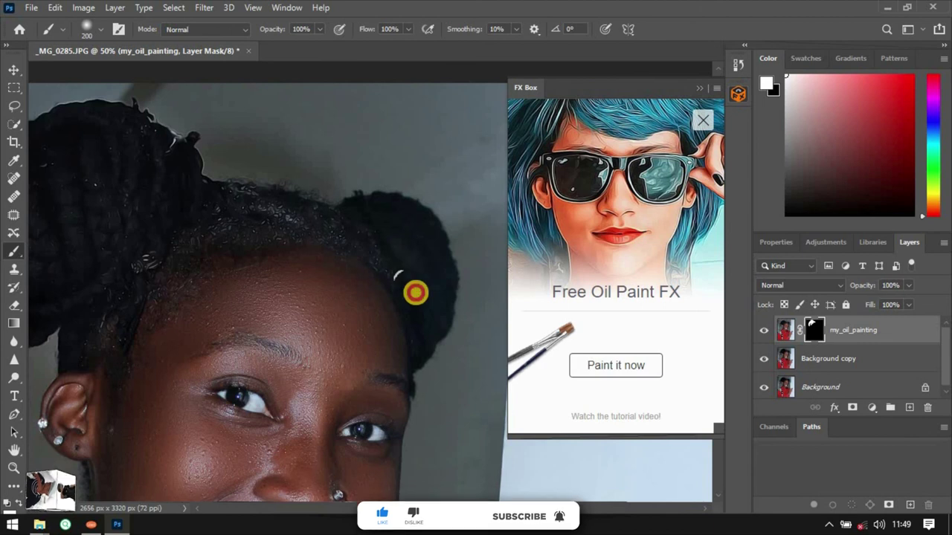
mouse_move(377, 197)
left_mouse_down()
mouse_move(369, 217)
mouse_move(411, 325)
mouse_move(419, 413)
left_mouse_up()
left_click_drag(392, 380, 270, 355)
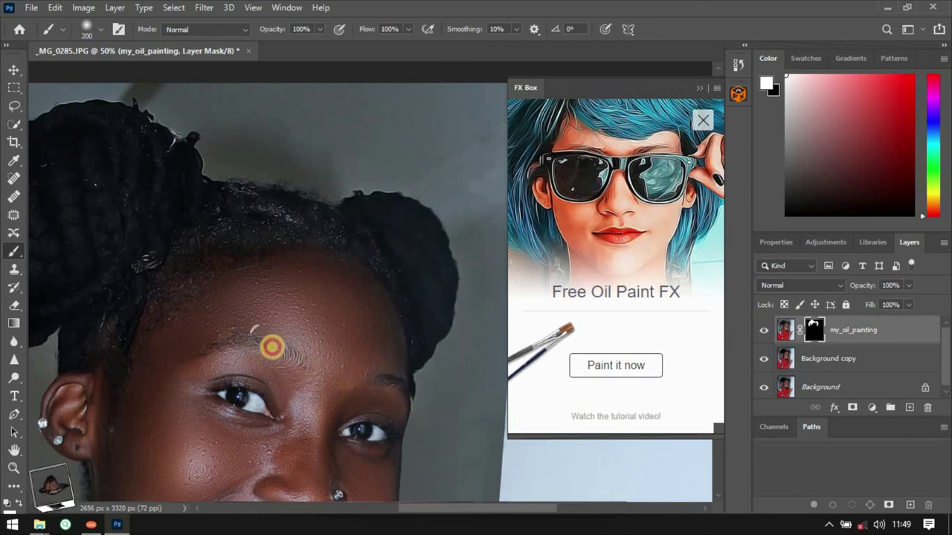
left_click_drag(227, 215, 253, 144)
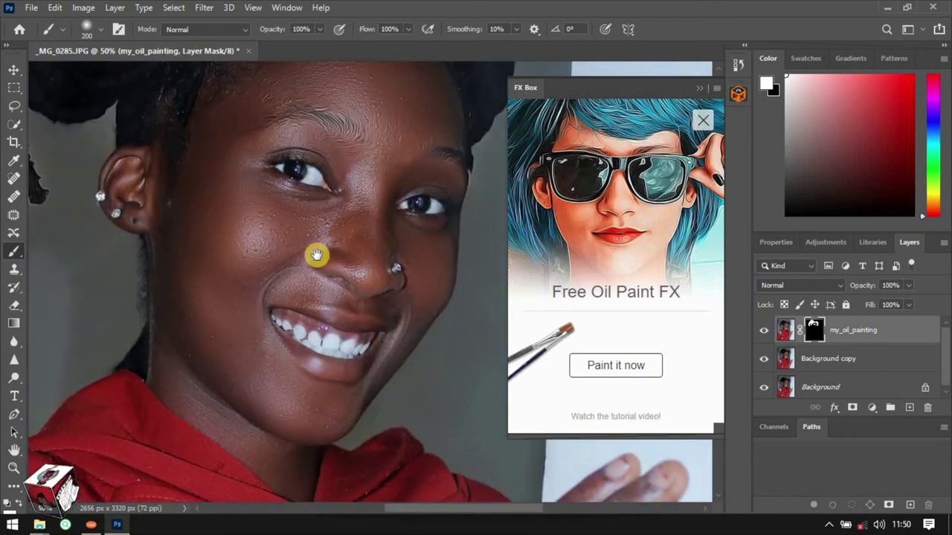
Paint the mask over the forehead, left cheek, and across the cheeks and chin
left_click_drag(183, 210, 211, 137)
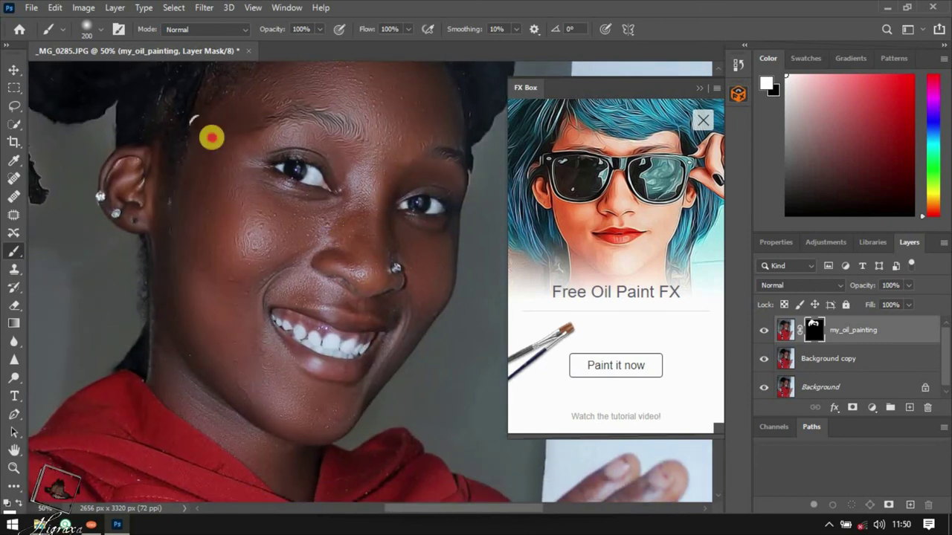
left_click_drag(287, 238, 250, 258)
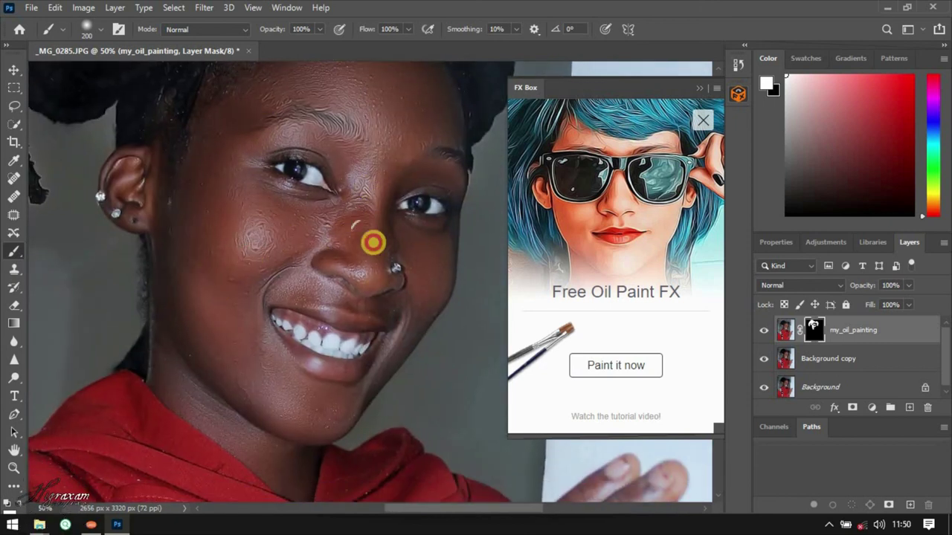
mouse_move(436, 290)
left_mouse_down()
mouse_move(263, 280)
mouse_move(377, 300)
mouse_move(230, 306)
mouse_move(399, 380)
mouse_move(204, 293)
mouse_move(225, 382)
mouse_move(294, 458)
left_mouse_up()
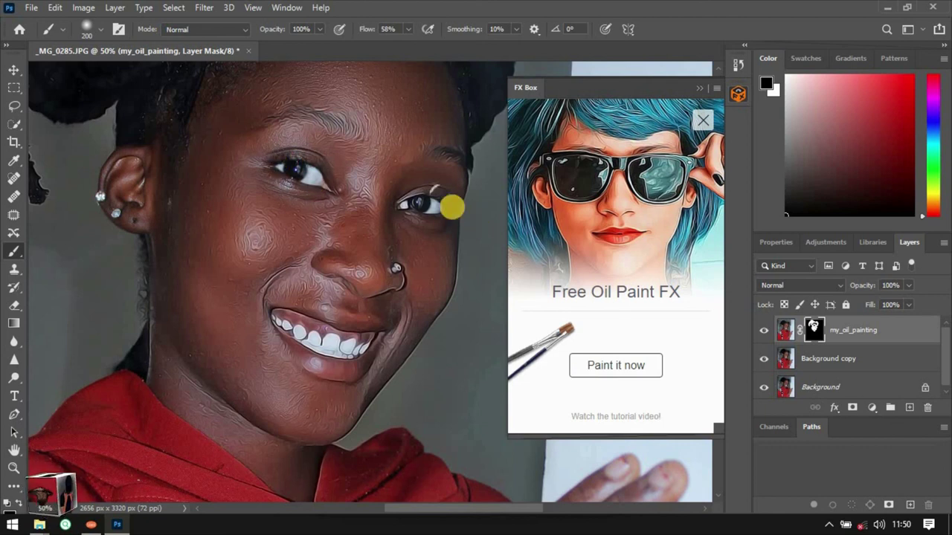
left_click_drag(352, 358, 347, 240)
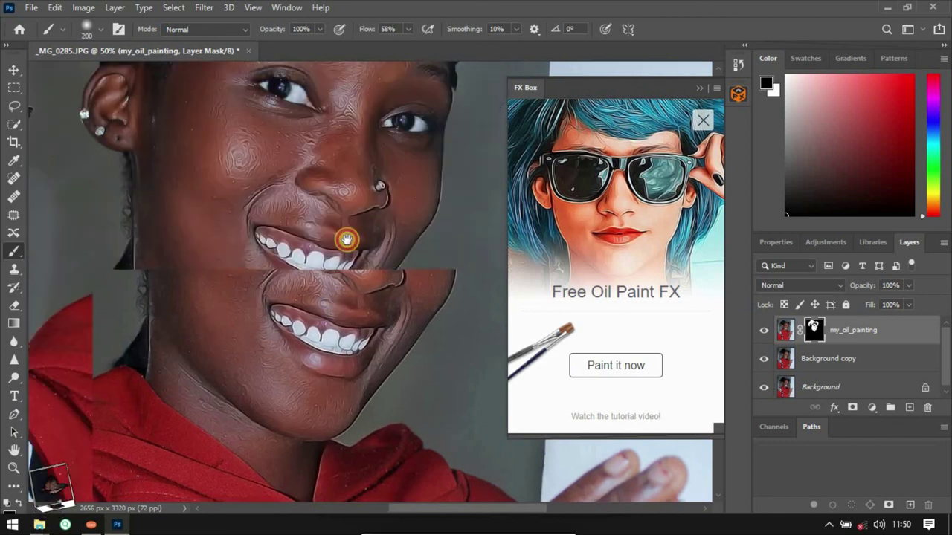